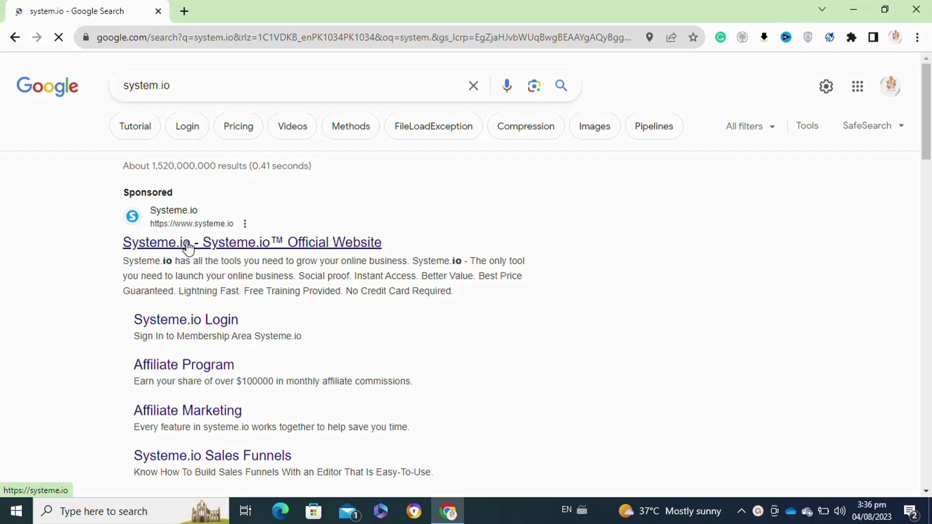
Follow the sponsored 'Systeme.io - Systeme.io™ Official Website' result for 'system.io'.
click(231, 243)
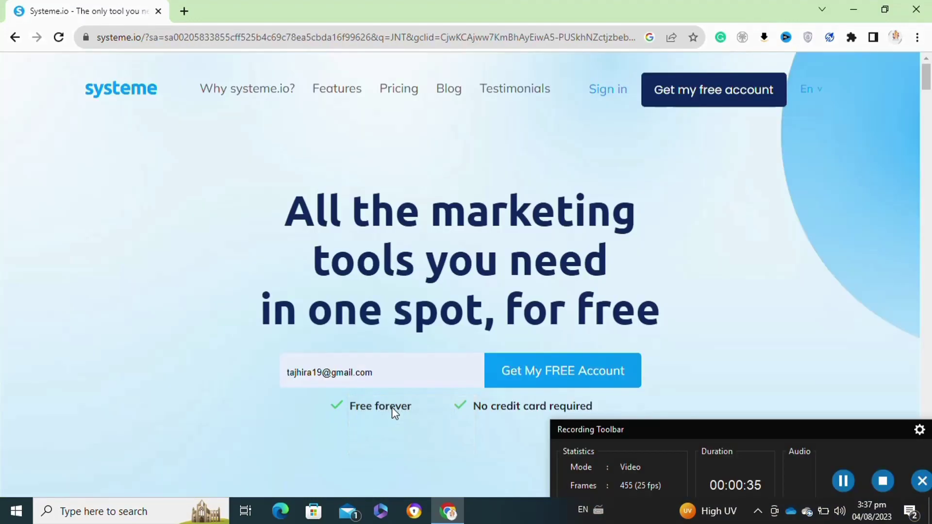
Sign up for a free Systeme.io account with the prefilled email and reach the Dashboard.
click(443, 386)
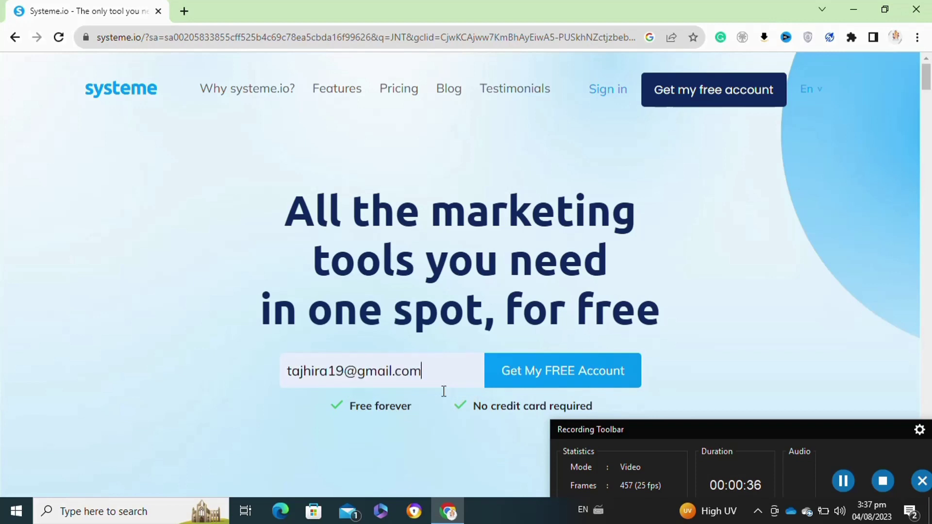
click(522, 379)
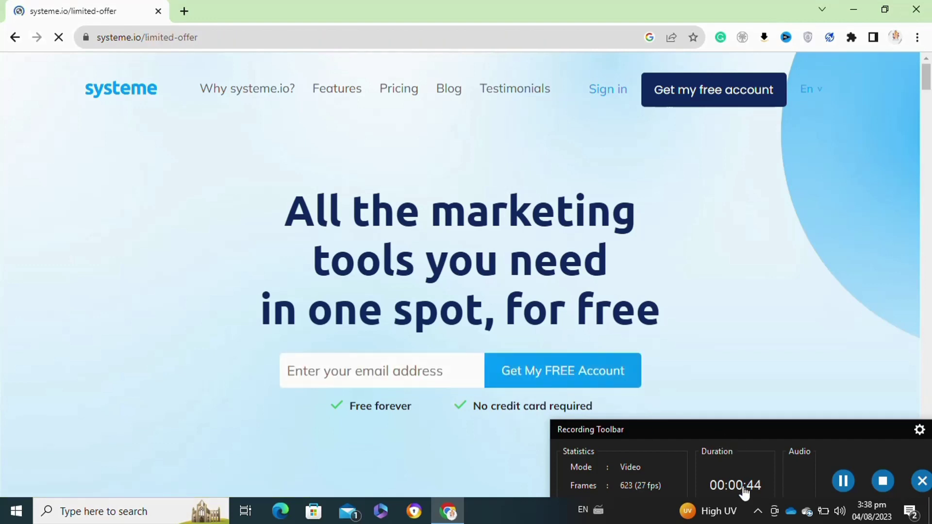
click(843, 481)
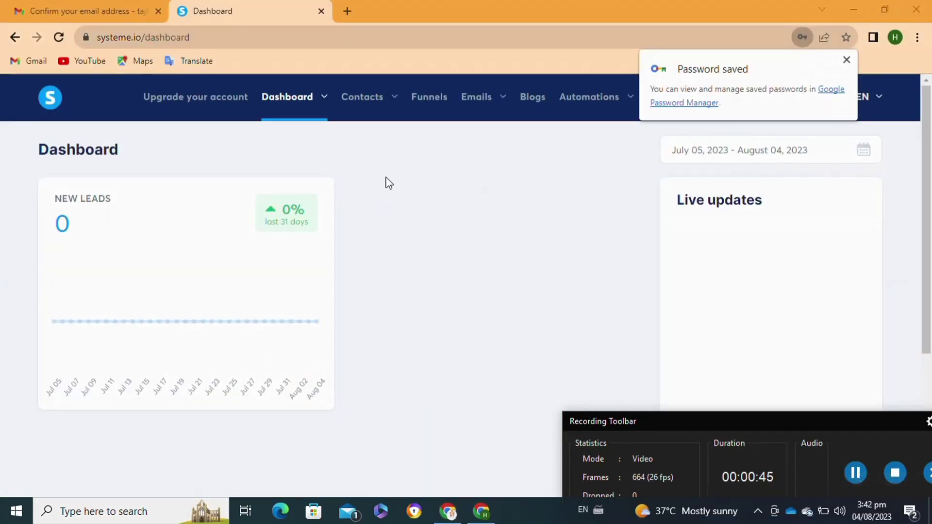
Go to the Funnels page from the top navigation bar.
click(429, 99)
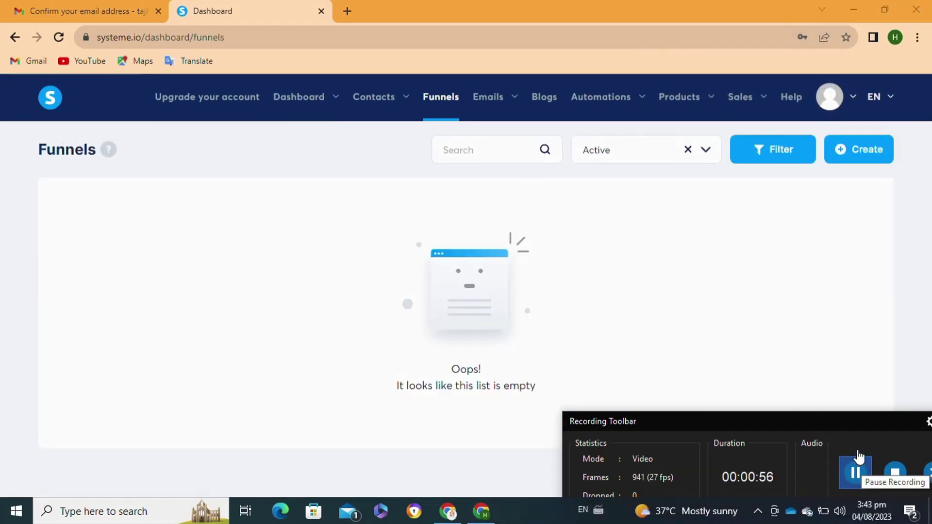
Start a new funnel named 'domain for sale' with the Sell goal.
click(862, 155)
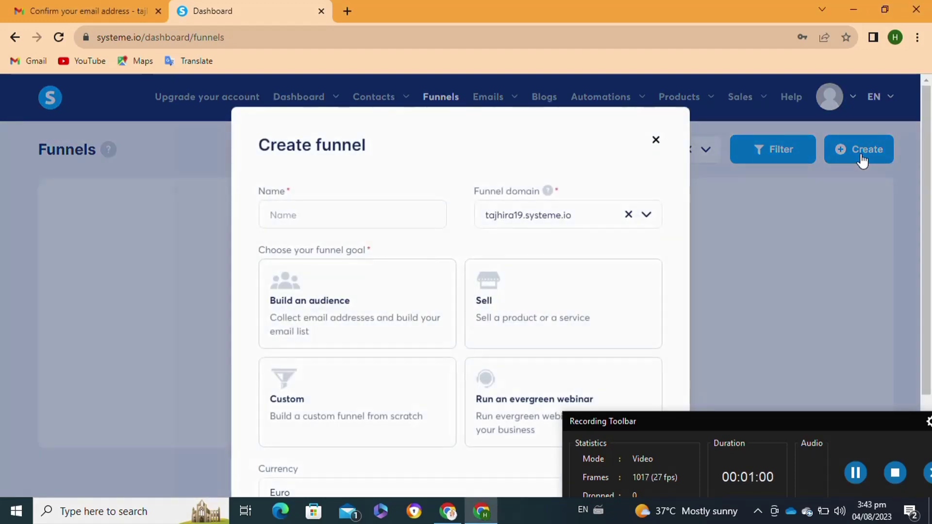
click(344, 222)
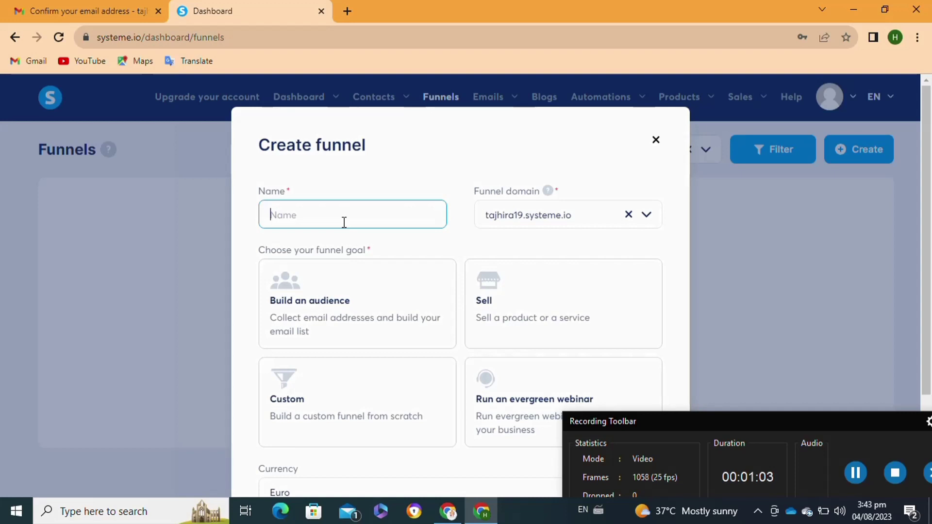
text(domain for sale)
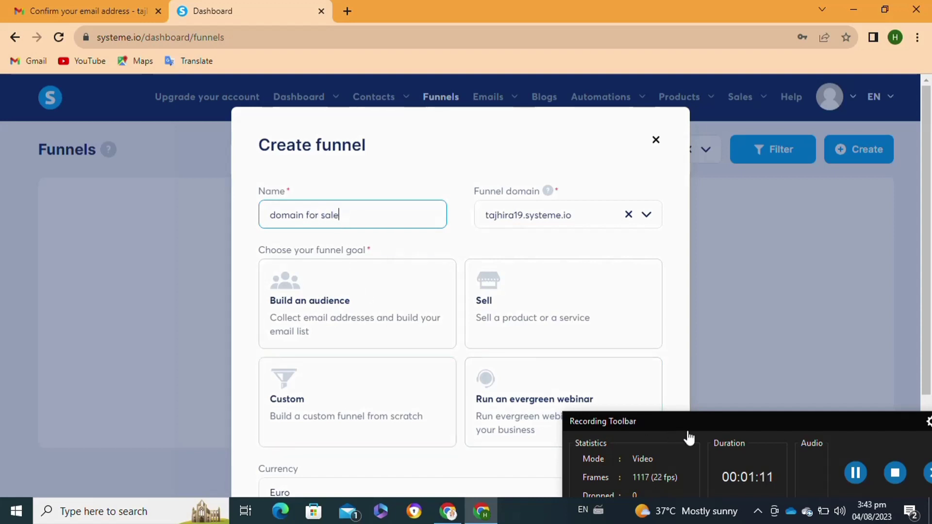
drag(688, 439, 637, 163)
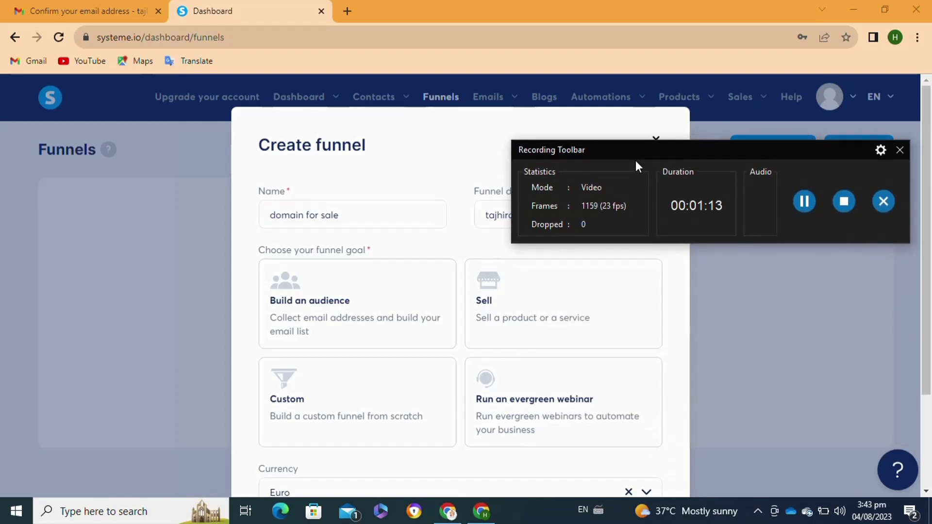
click(494, 319)
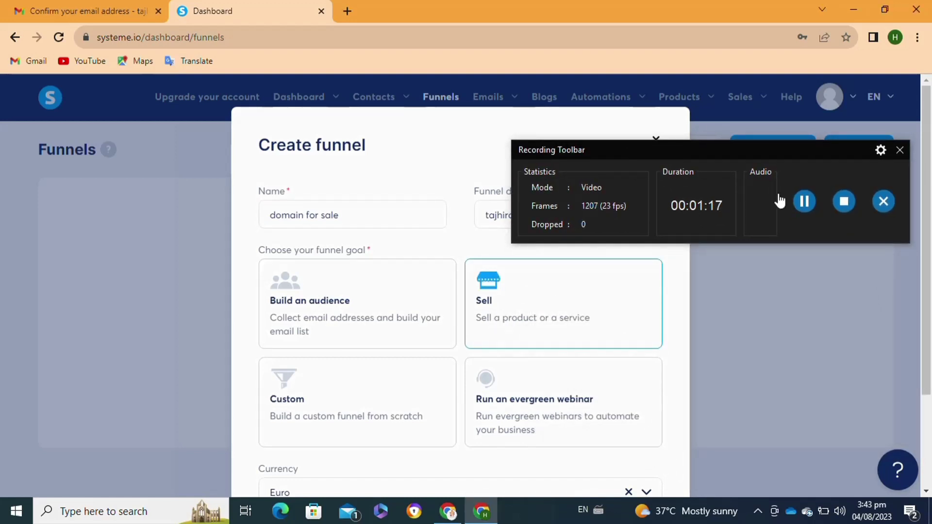
Set the funnel currency to Canadian Dollar and save the funnel.
scroll(930, 242, down, 1)
scroll(929, 263, down, 2)
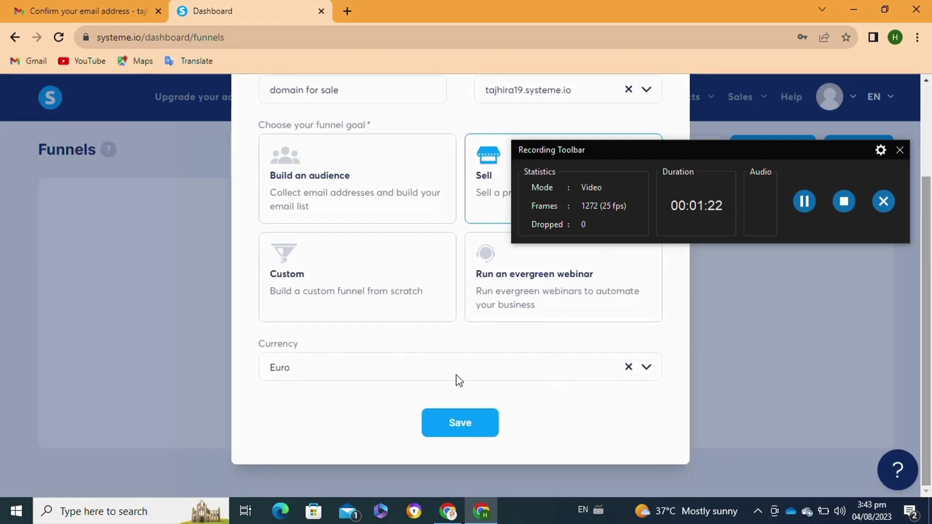
click(647, 369)
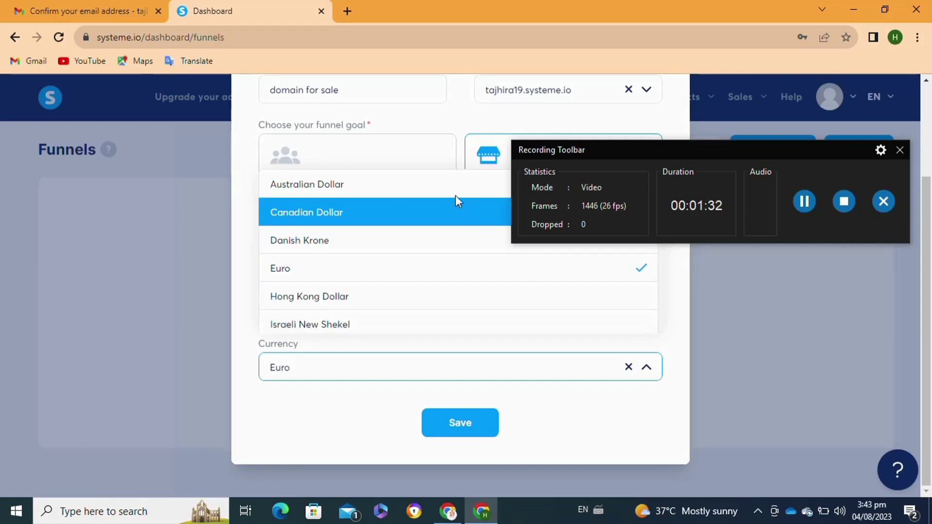
click(306, 212)
click(459, 423)
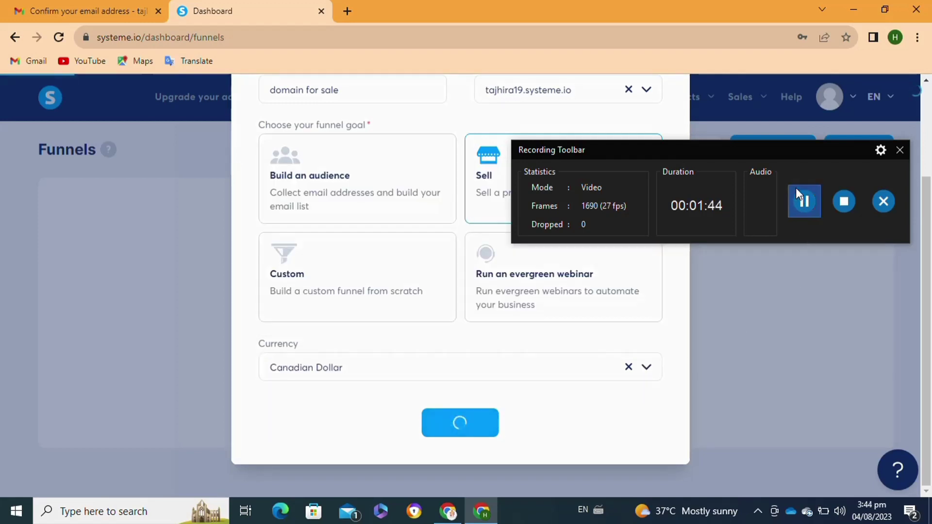
drag(774, 155, 806, 444)
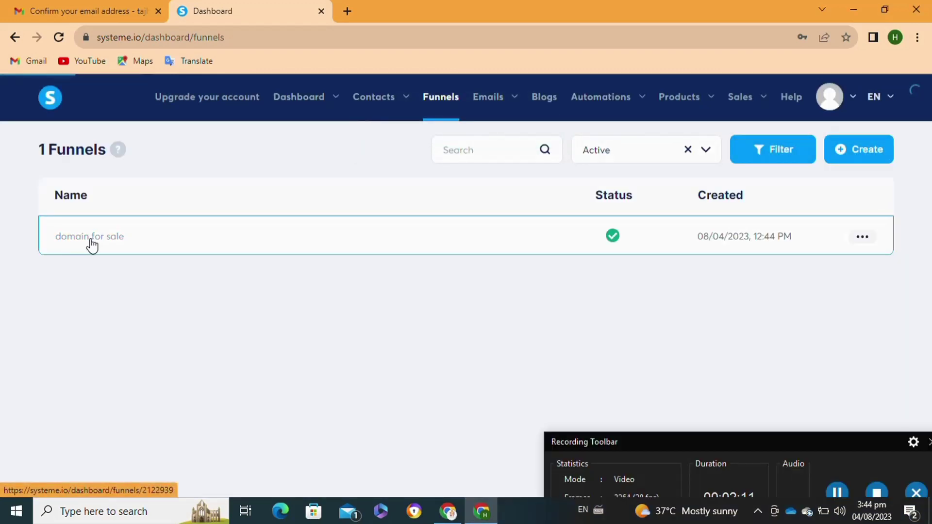
Apply the red 'Hurry, This Offer Won't Last Long!' template to the domain for sale Order Form step.
click(91, 241)
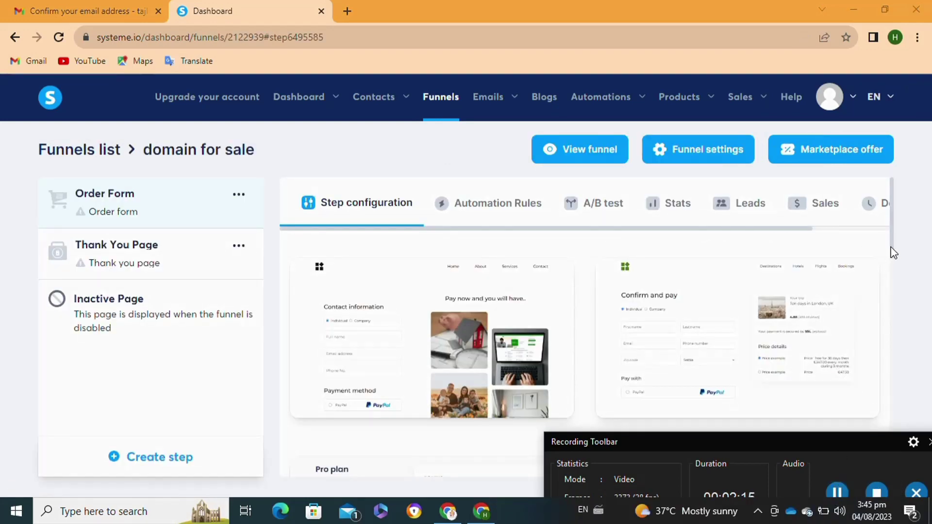
scroll(893, 252, down, 4)
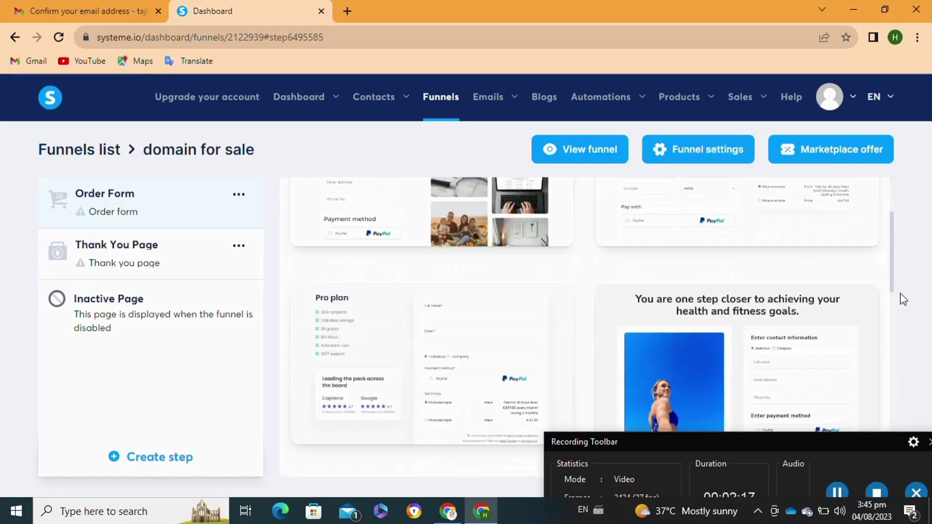
scroll(903, 301, down, 3)
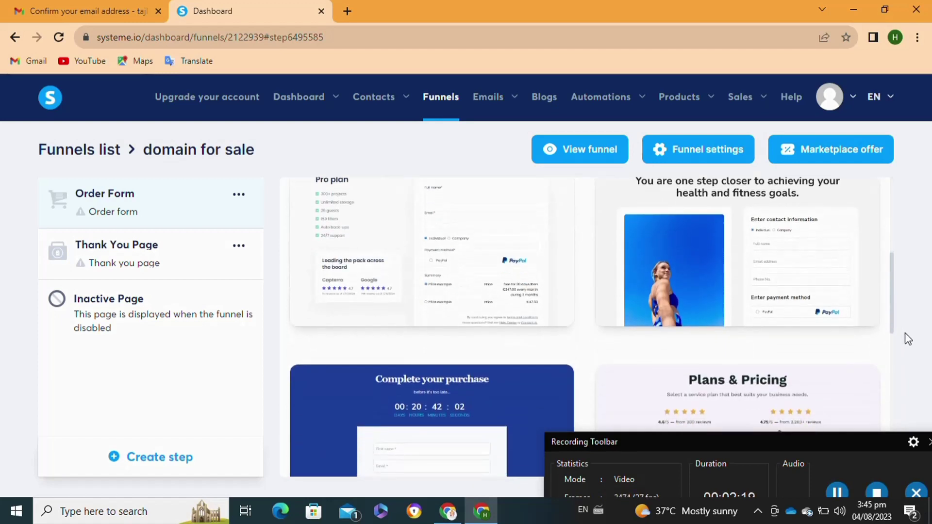
scroll(906, 340, down, 4)
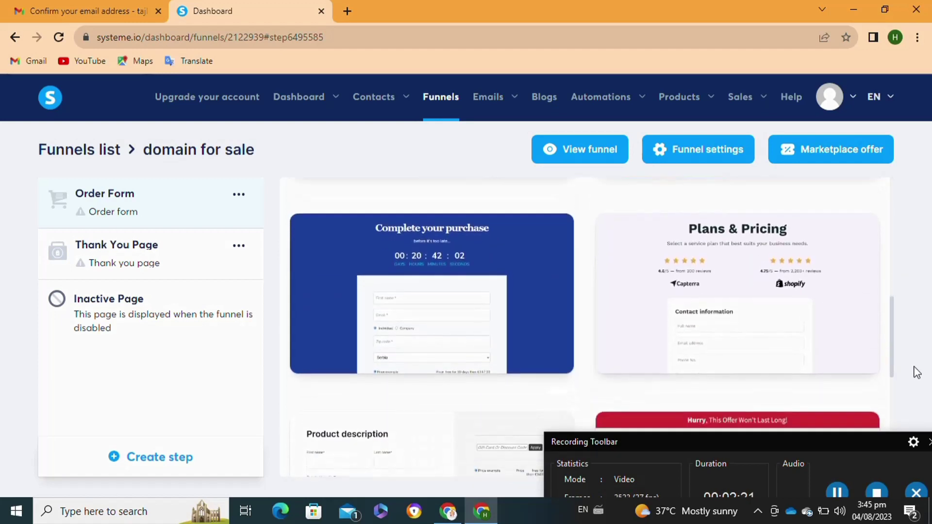
scroll(917, 372, down, 1)
scroll(919, 394, down, 1)
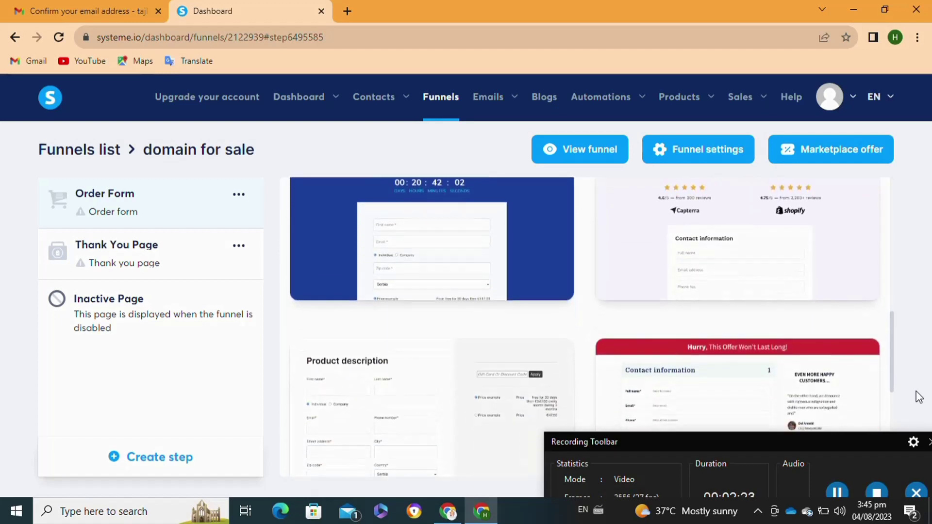
scroll(919, 397, down, 3)
scroll(920, 438, down, 2)
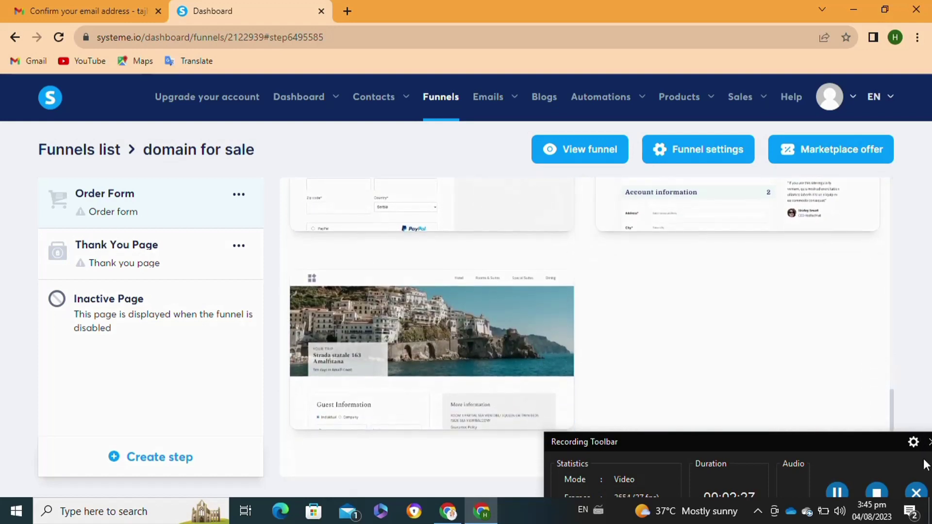
scroll(926, 468, down, 1)
scroll(920, 451, up, 4)
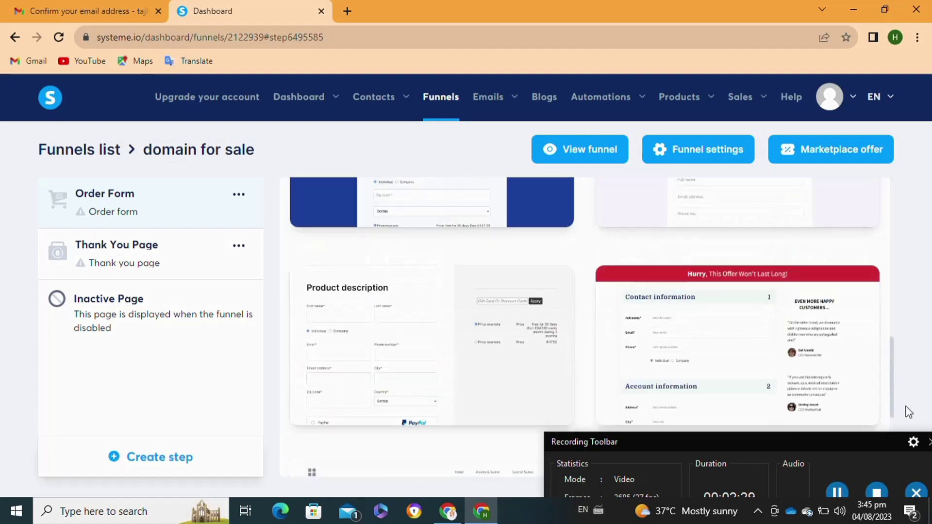
scroll(910, 422, down, 1)
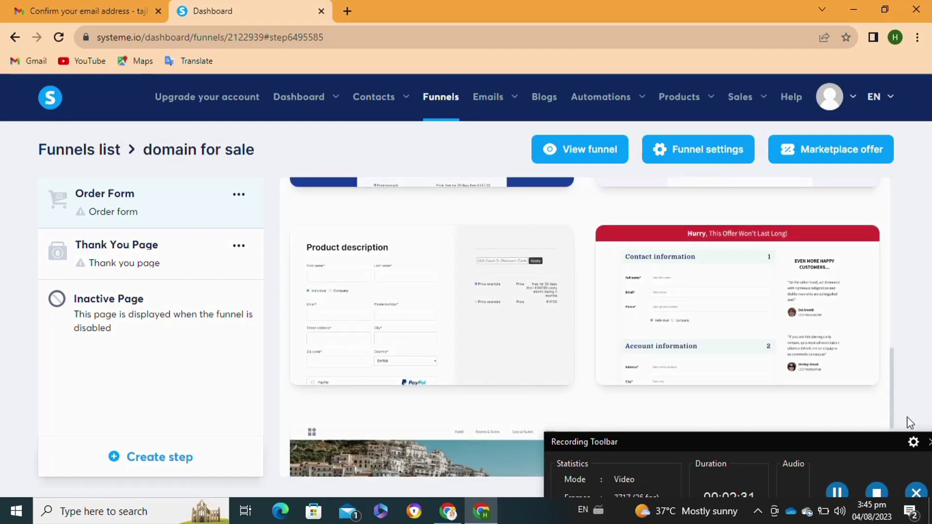
mouse_move(758, 290)
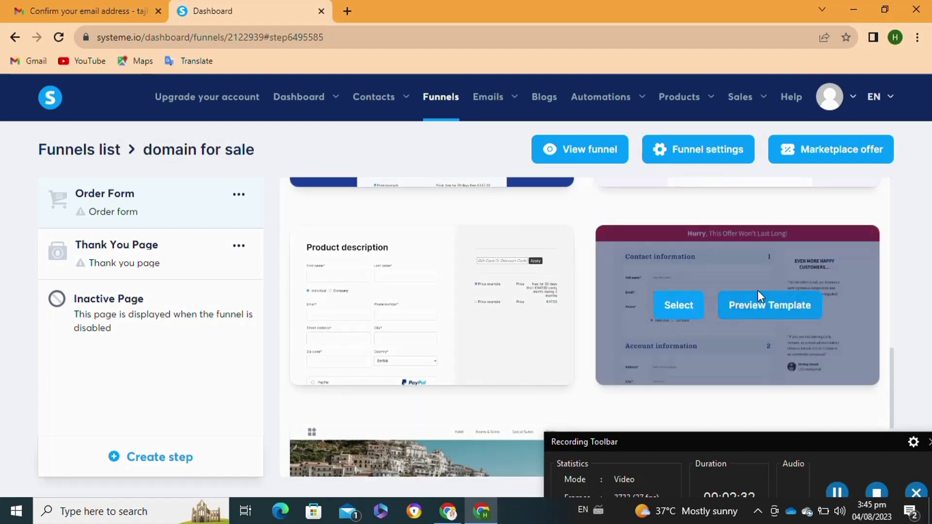
click(685, 309)
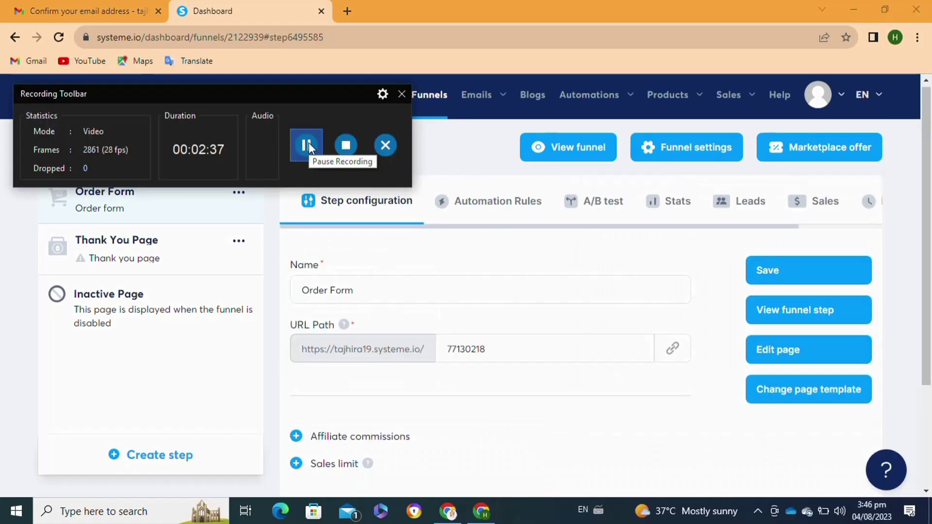
Edit the Order Form page in the page editor.
click(306, 145)
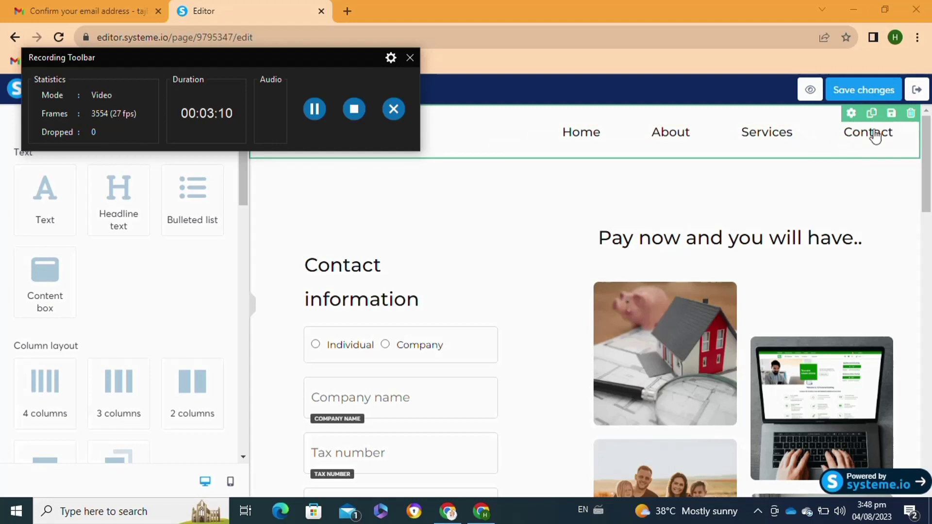
Delete the order form page's navigation header and confirm the deletion.
click(912, 115)
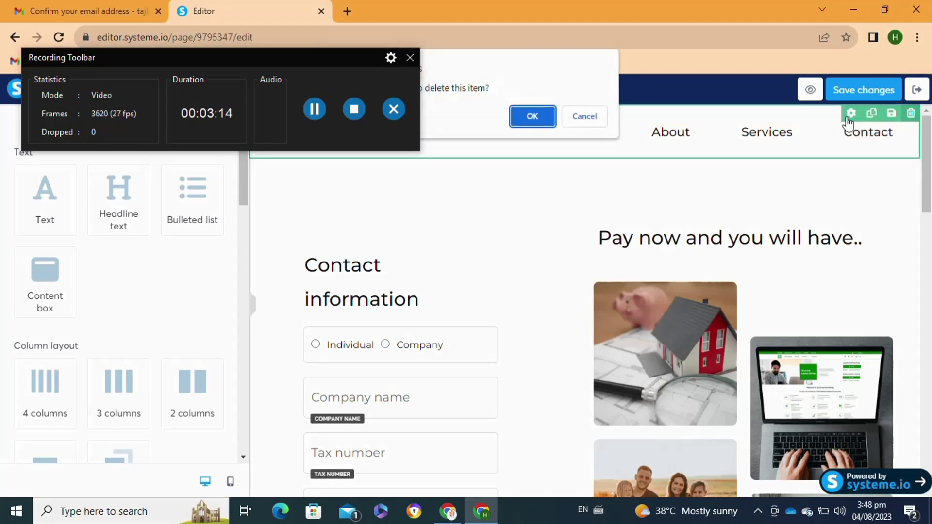
click(534, 119)
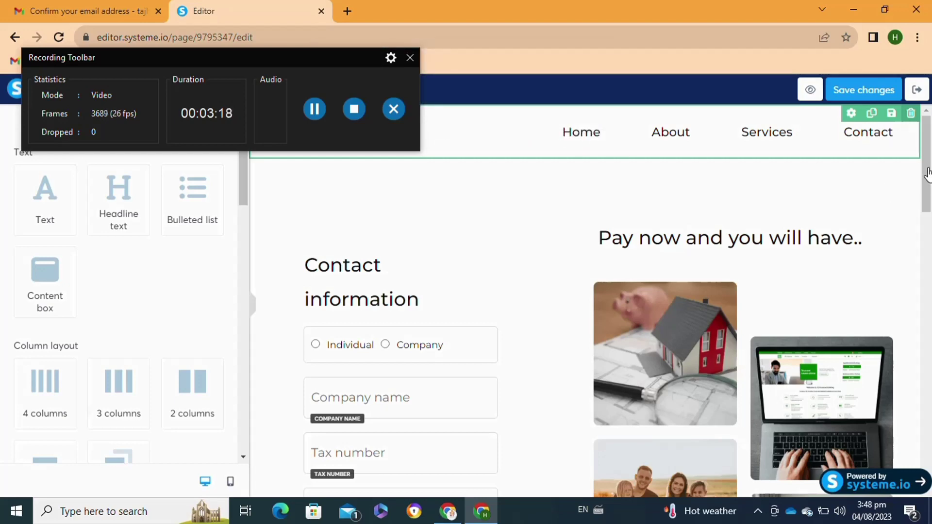
scroll(930, 195, down, 3)
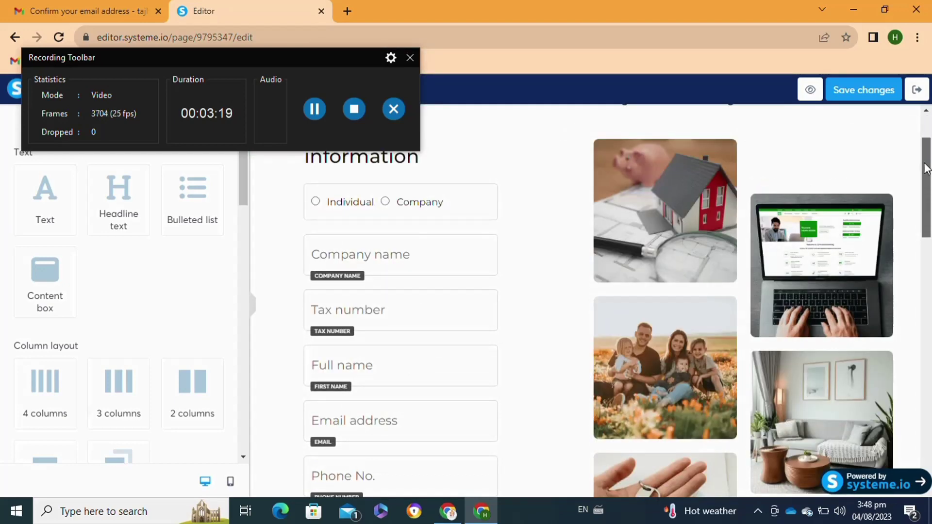
scroll(928, 139, up, 2)
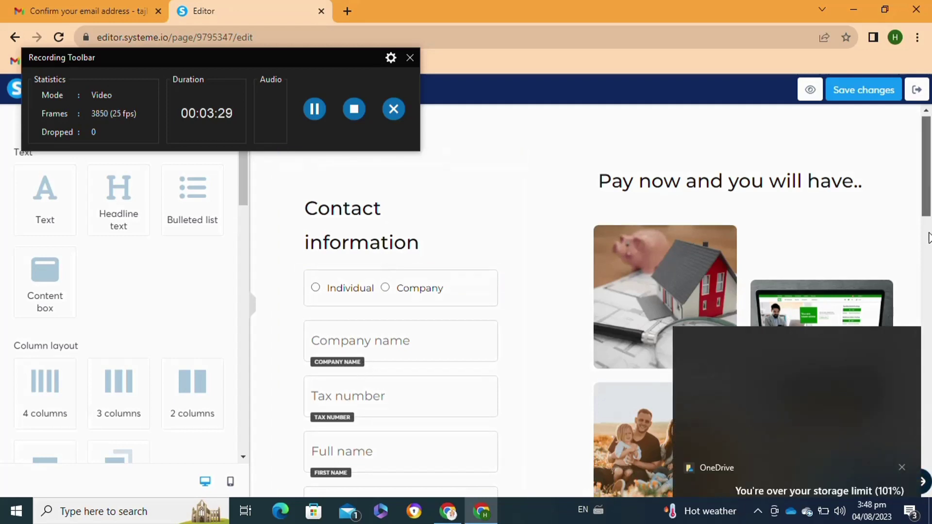
Dismiss the OneDrive storage warning and scroll down to the Buy Now button.
scroll(929, 252, down, 3)
scroll(930, 280, down, 6)
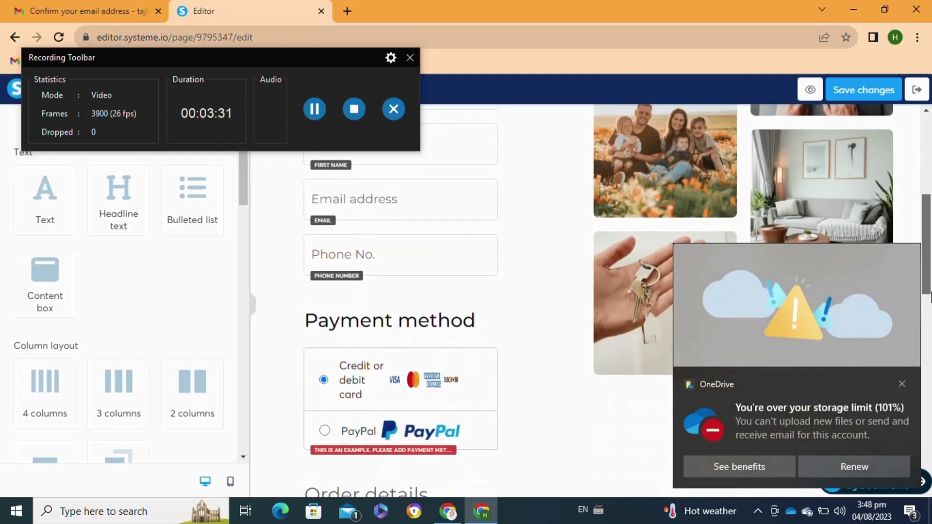
drag(930, 323, 926, 341)
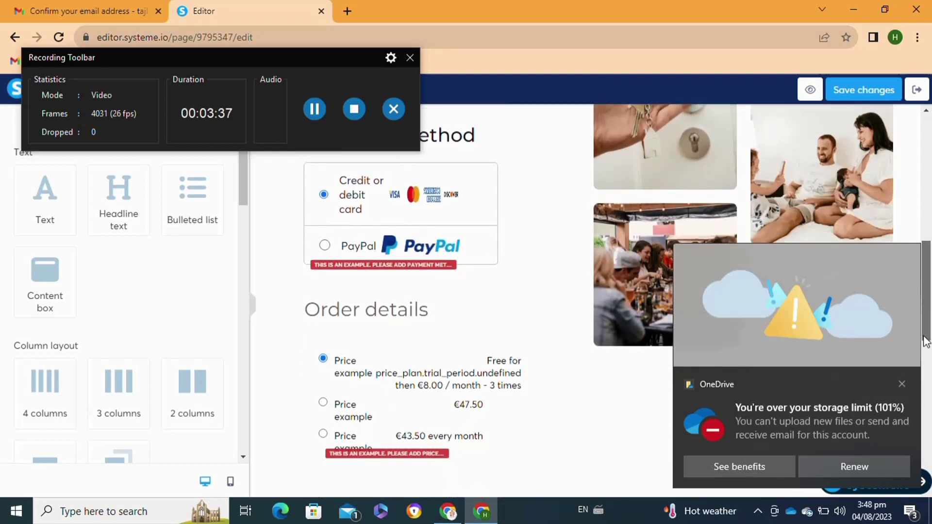
click(902, 385)
drag(927, 329, 928, 217)
mouse_move(724, 245)
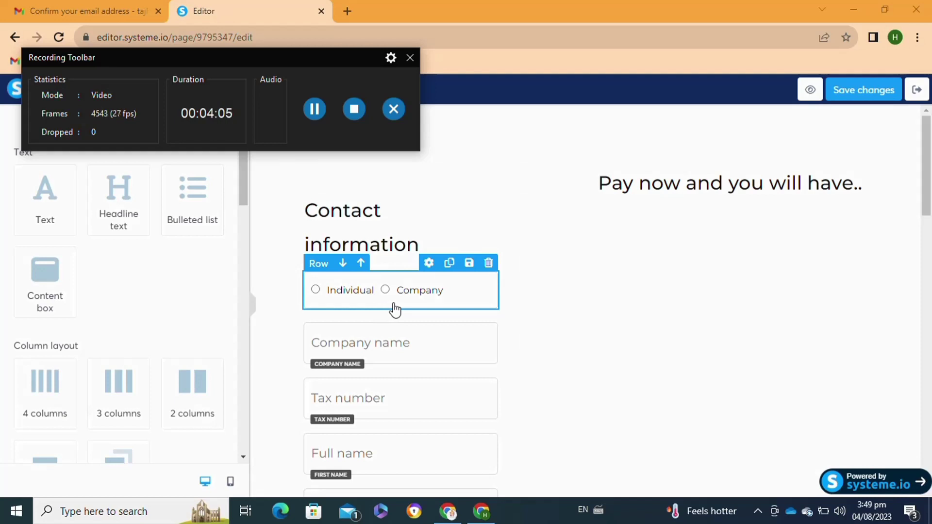
drag(929, 195, 929, 349)
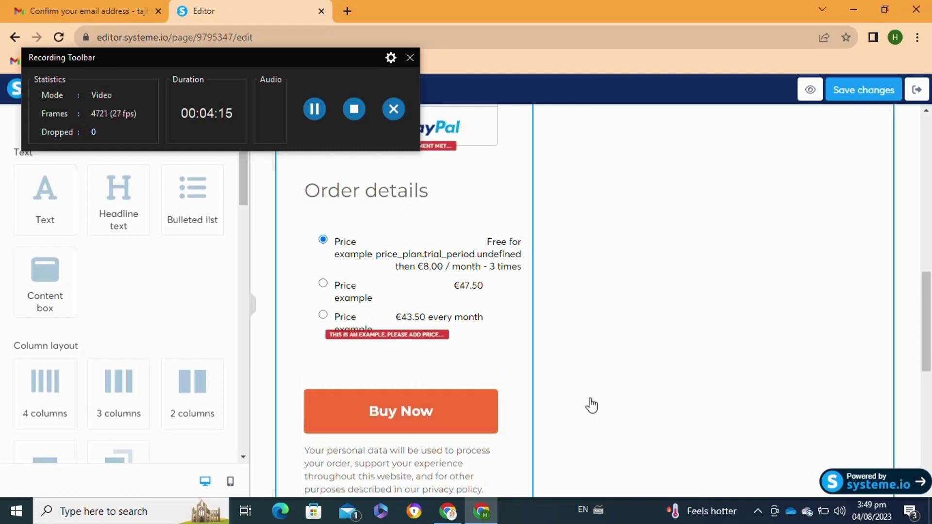
drag(929, 297, 929, 327)
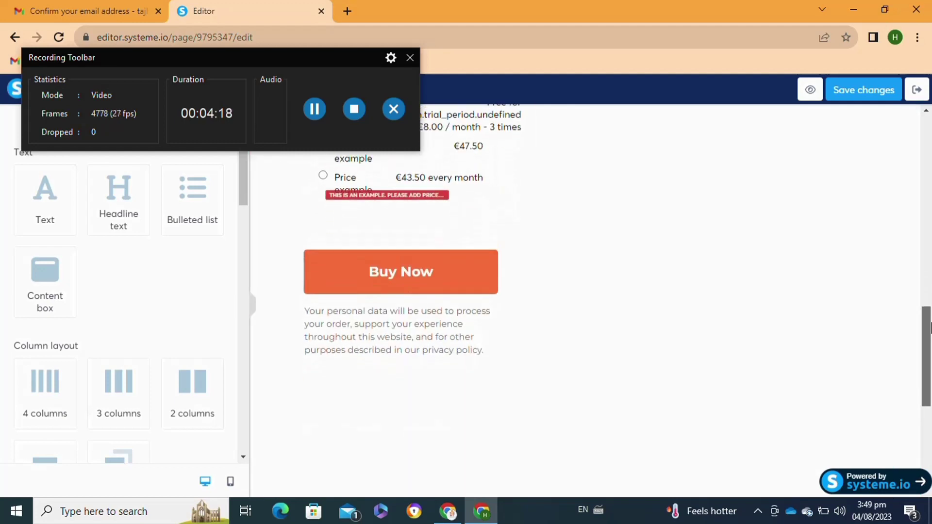
Show the Buy Now button's background colour picker, currently orange FD733F.
click(392, 271)
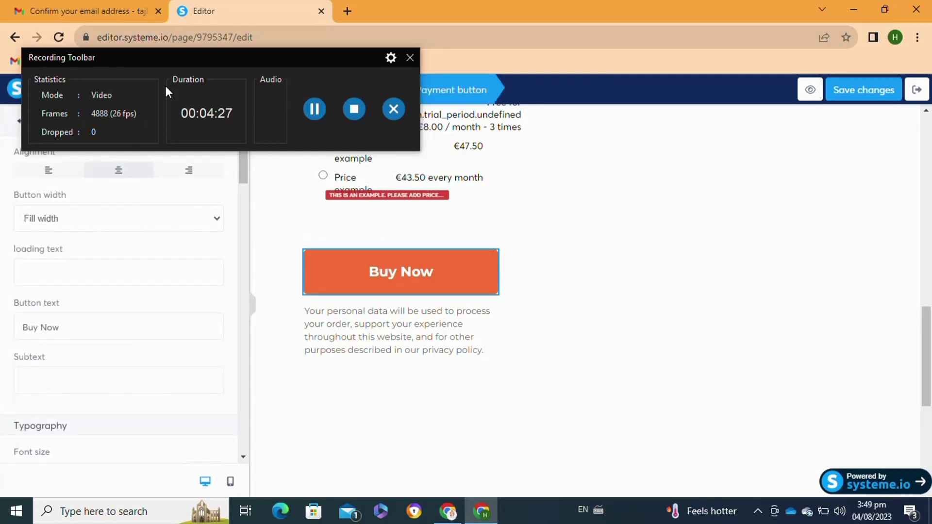
drag(180, 78, 650, 223)
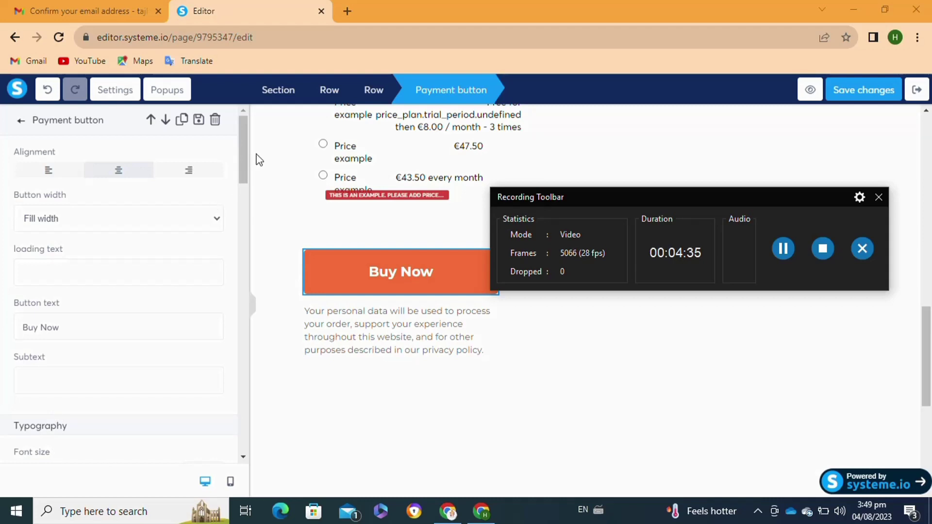
drag(243, 156, 237, 241)
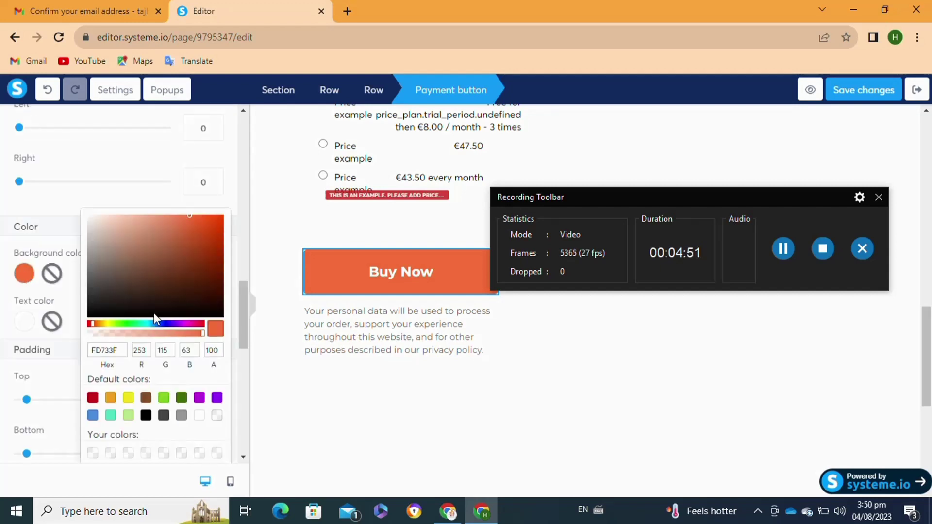
Change the Buy Now button background to red D0021B after briefly trying yellow.
click(128, 399)
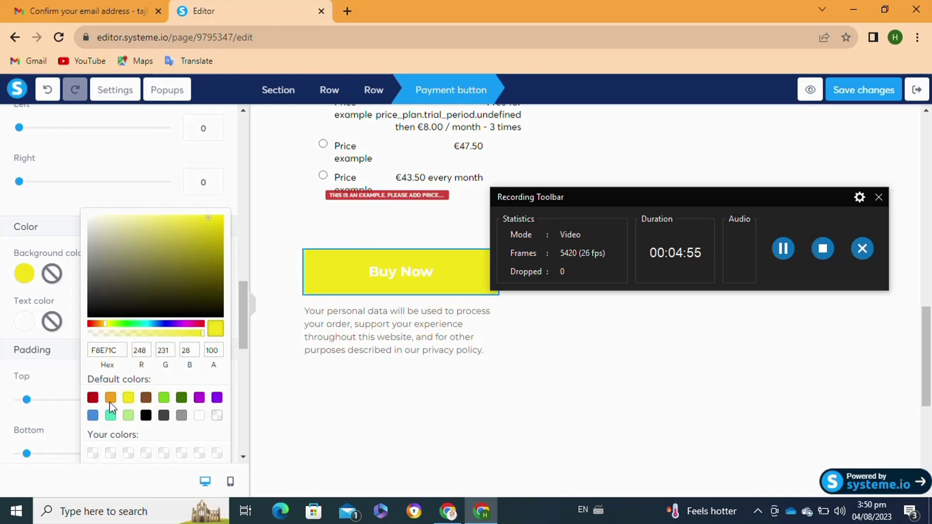
click(92, 398)
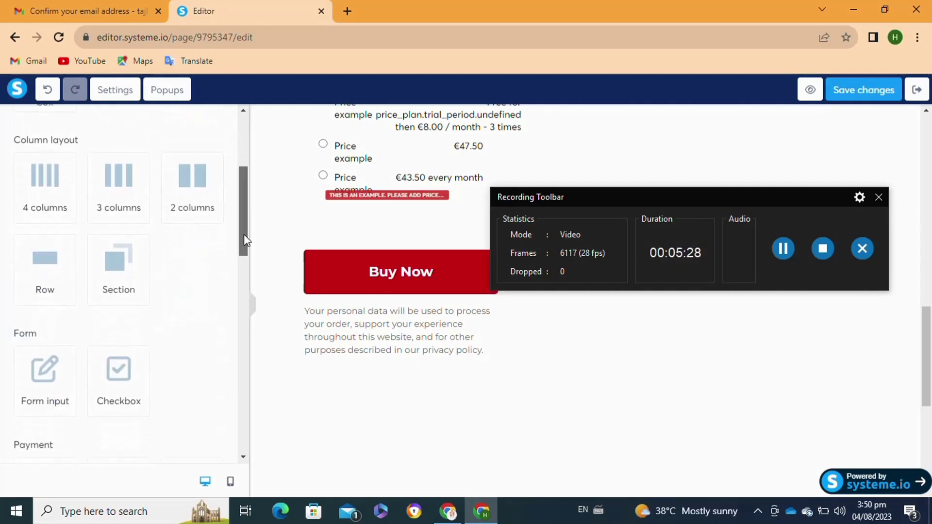
drag(244, 234, 238, 157)
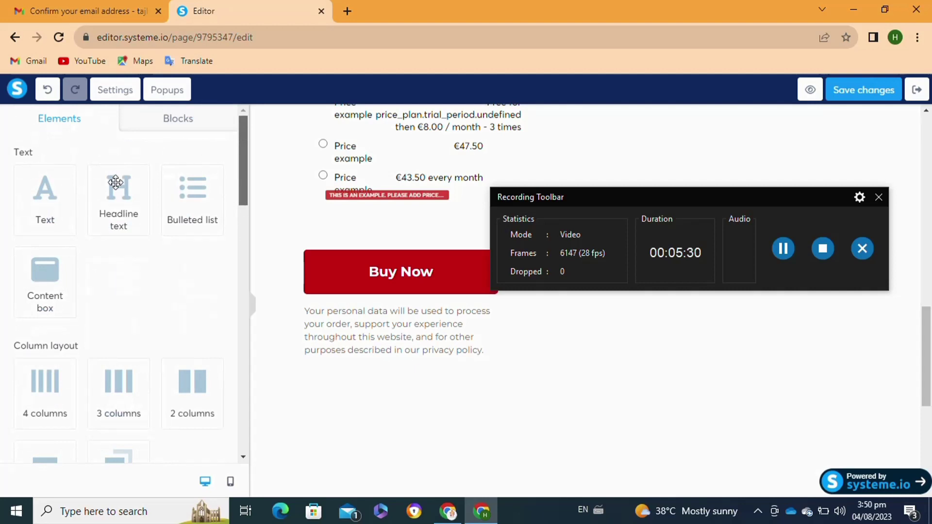